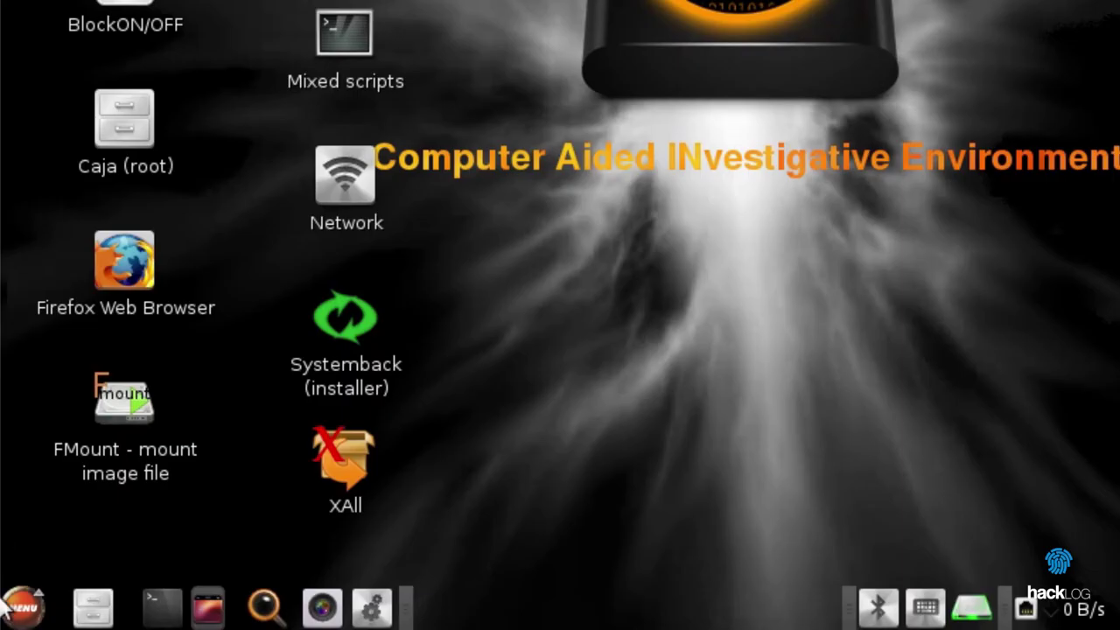
# Launch QPhotoRec and select the TDK LoR TF10 drive (/dev/sdb) as source
pyautogui.click(19, 605)
pyautogui.moveTo(118, 13)
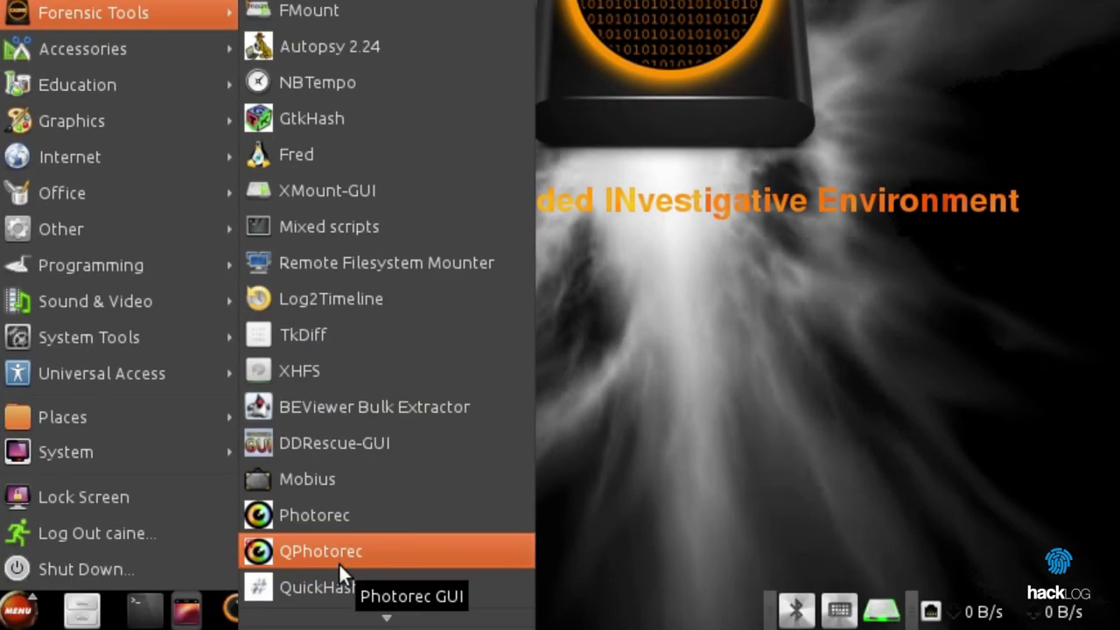
pyautogui.click(339, 562)
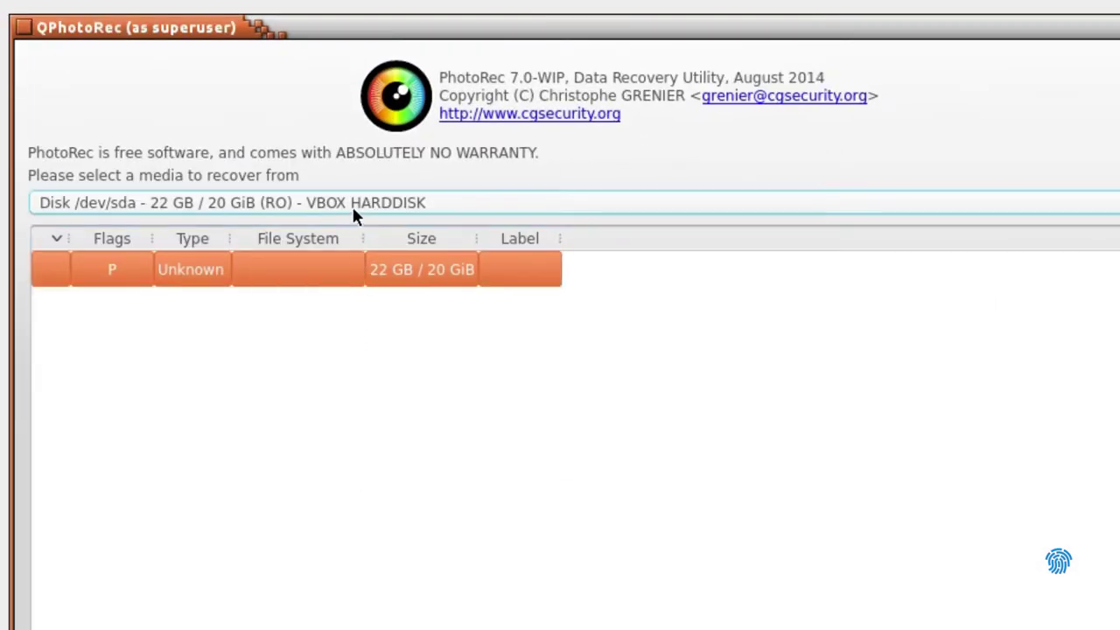
pyautogui.click(353, 210)
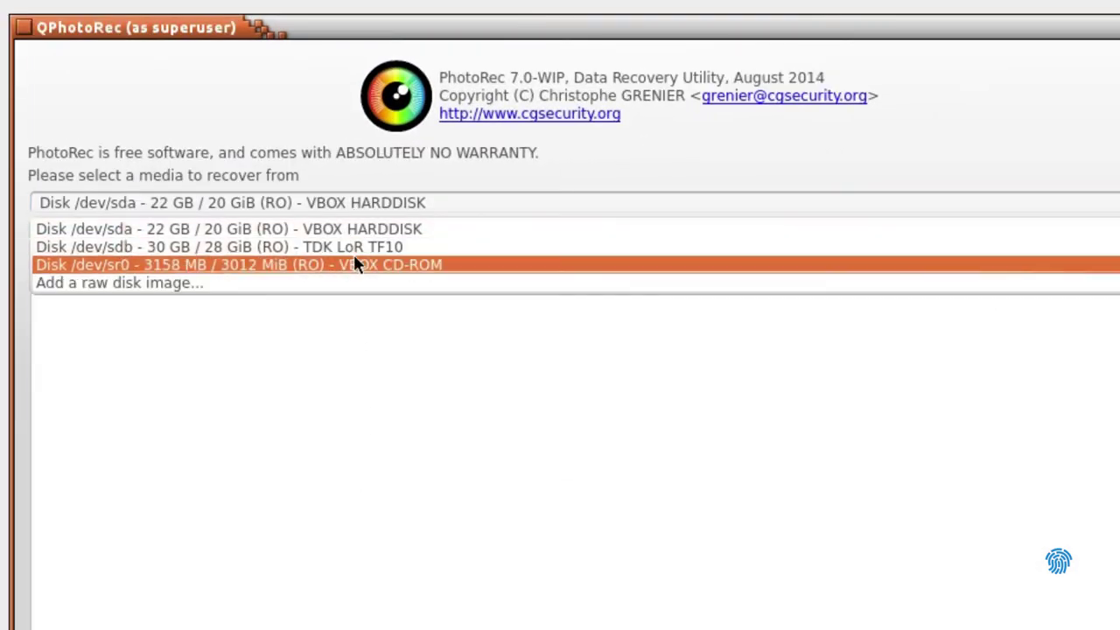
pyautogui.click(354, 248)
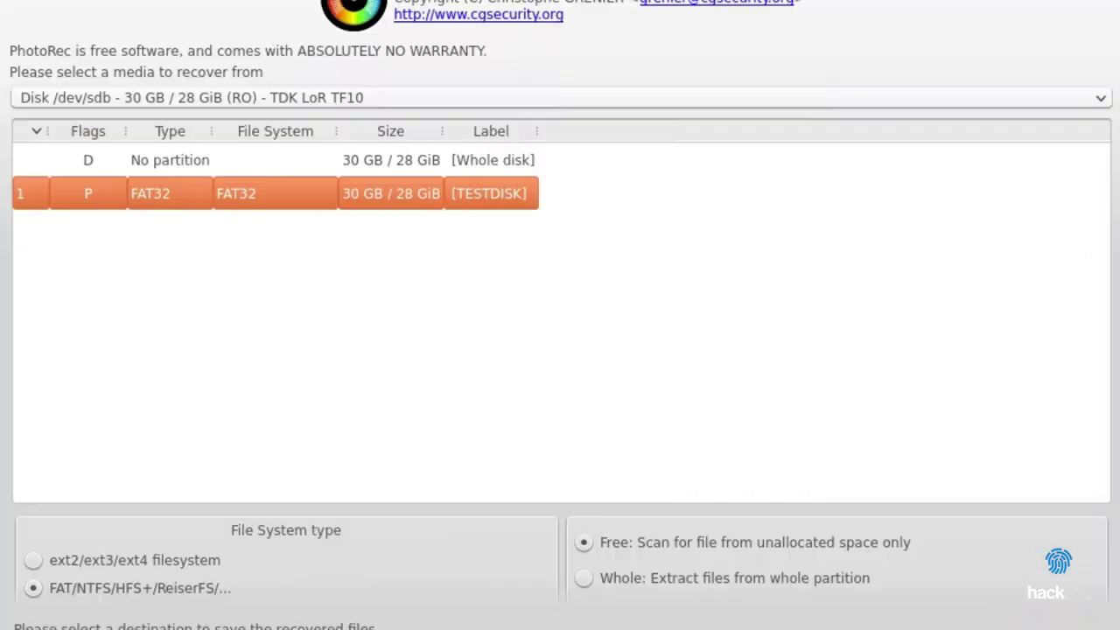
# Set a destination folder, choose the file formats, and start the search
pyautogui.click(1040, 466)
pyautogui.click(775, 528)
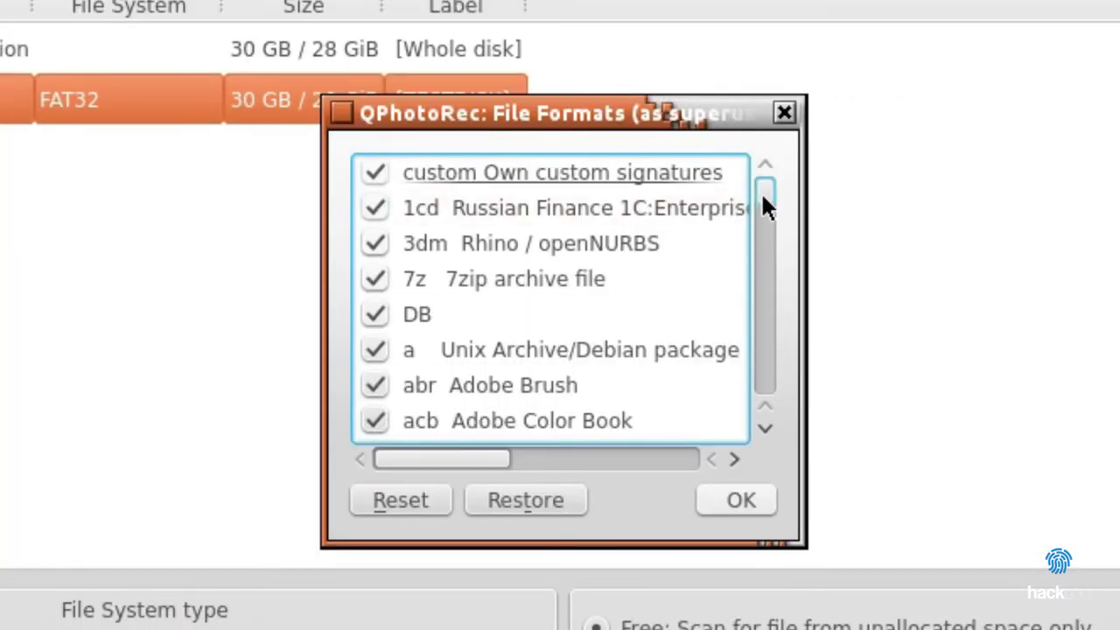
pyautogui.moveTo(761, 196); pyautogui.dragTo(756, 394)
pyautogui.click(785, 111)
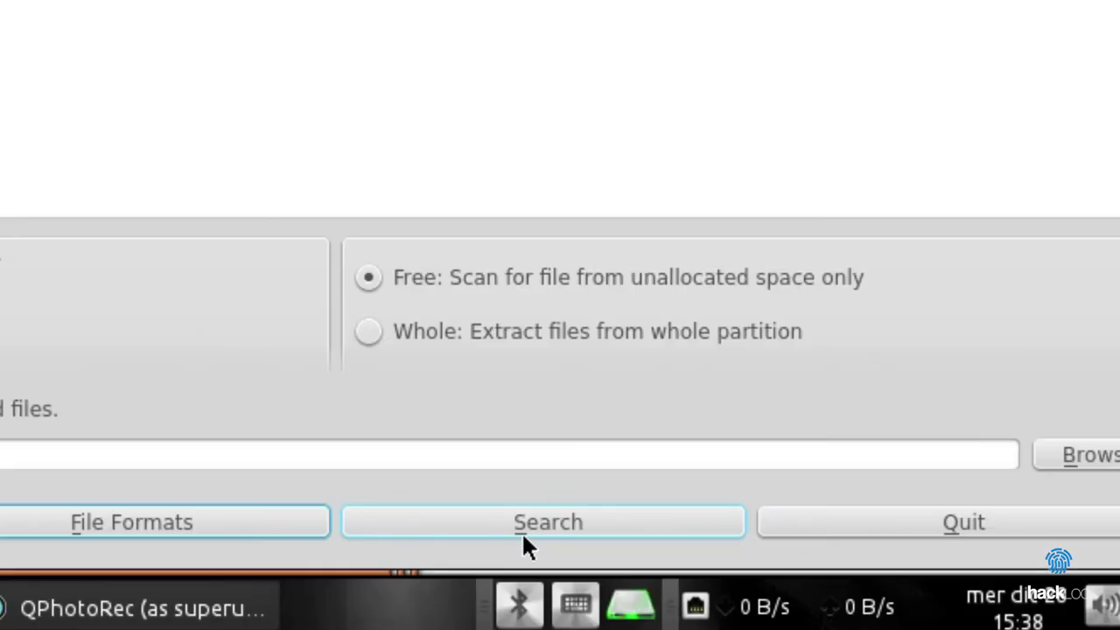
pyautogui.click(523, 535)
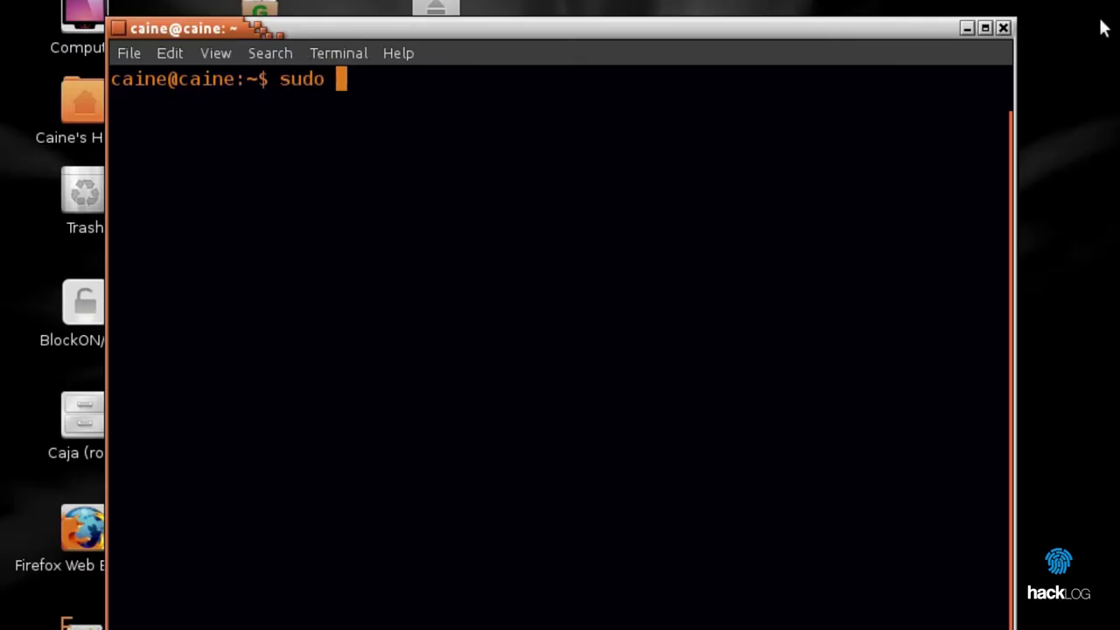
# Run sudo photorec in the terminal and highlight the 30 GB TDK LoR TF10 drive (/dev/sdb)
pyautogui.write('apt-get install photorec')
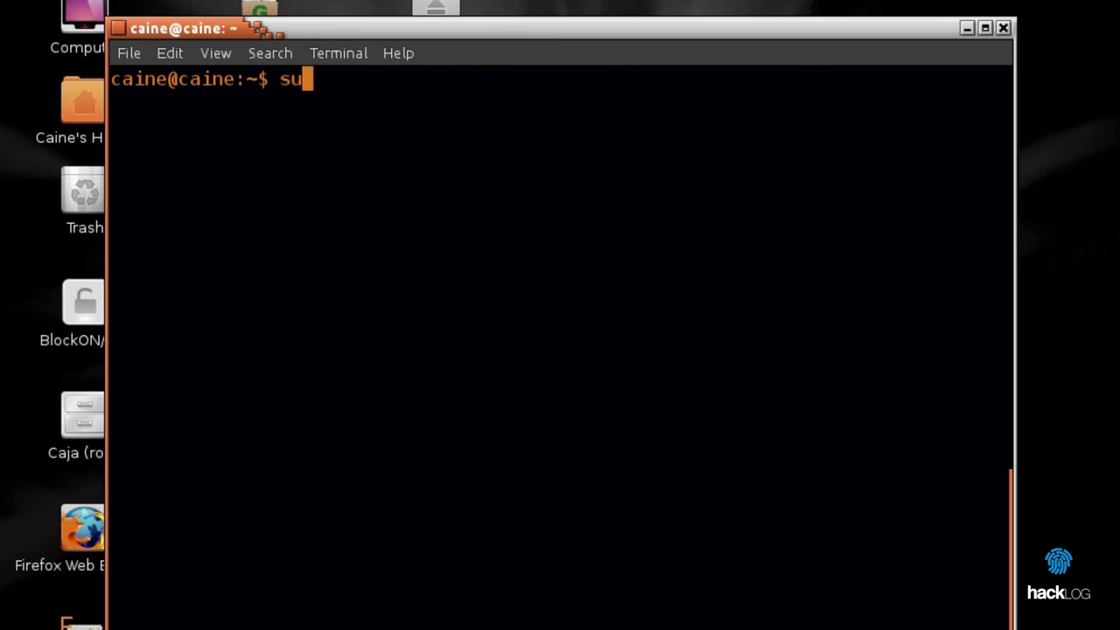
pyautogui.write('do photorec')
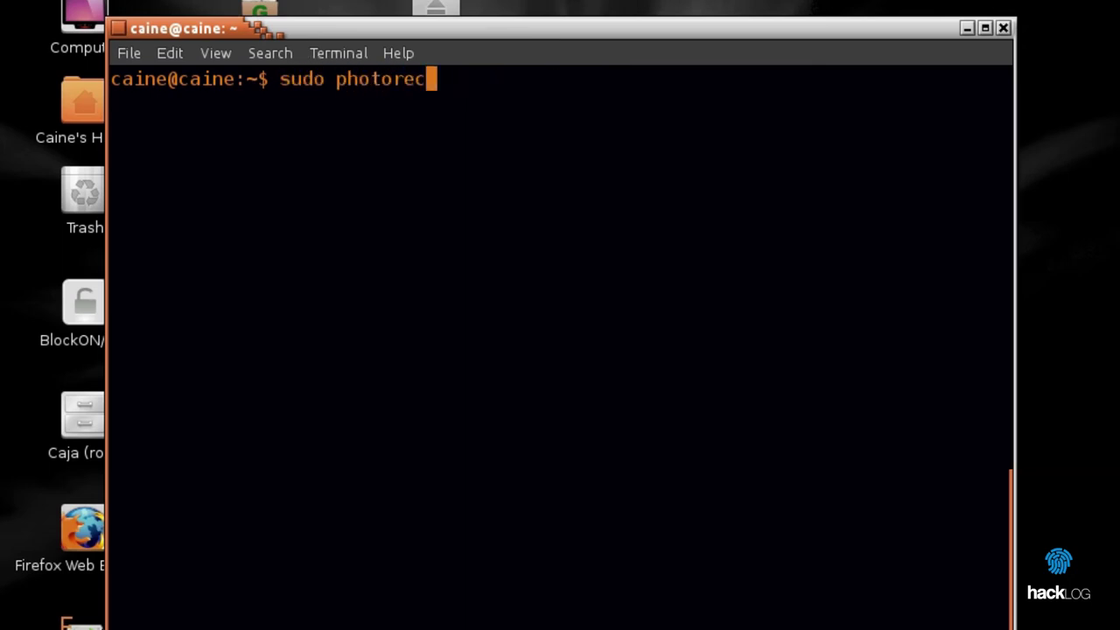
pyautogui.press('Return')
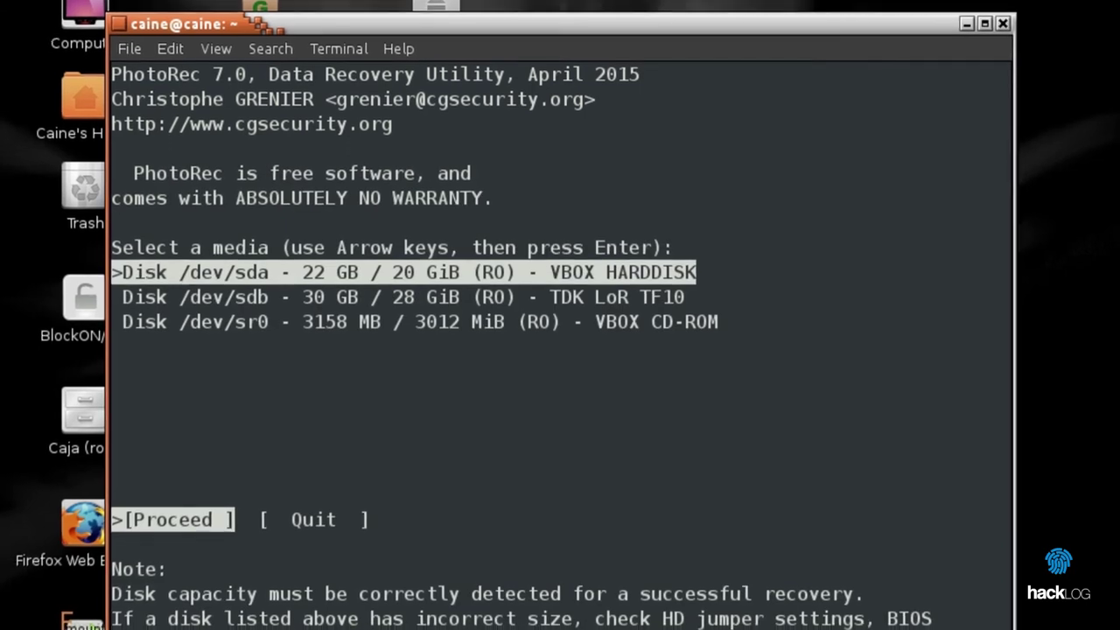
pyautogui.press('Down')
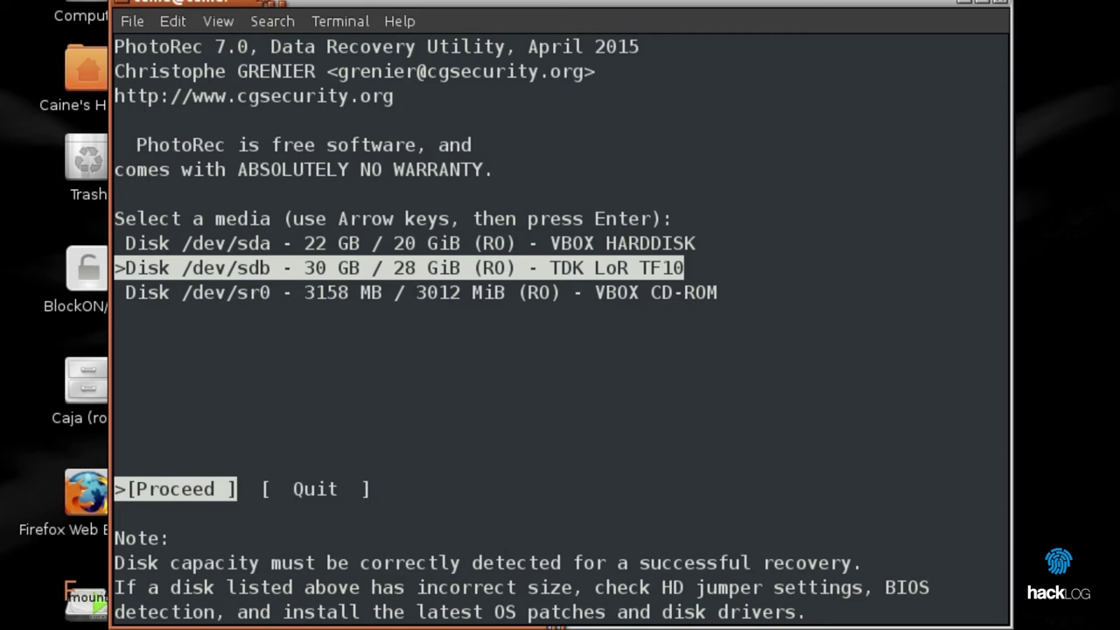
# Proceed with the drive and review the recovery Options (Paranoid, Keep corrupted files) unchanged
pyautogui.press('Return')
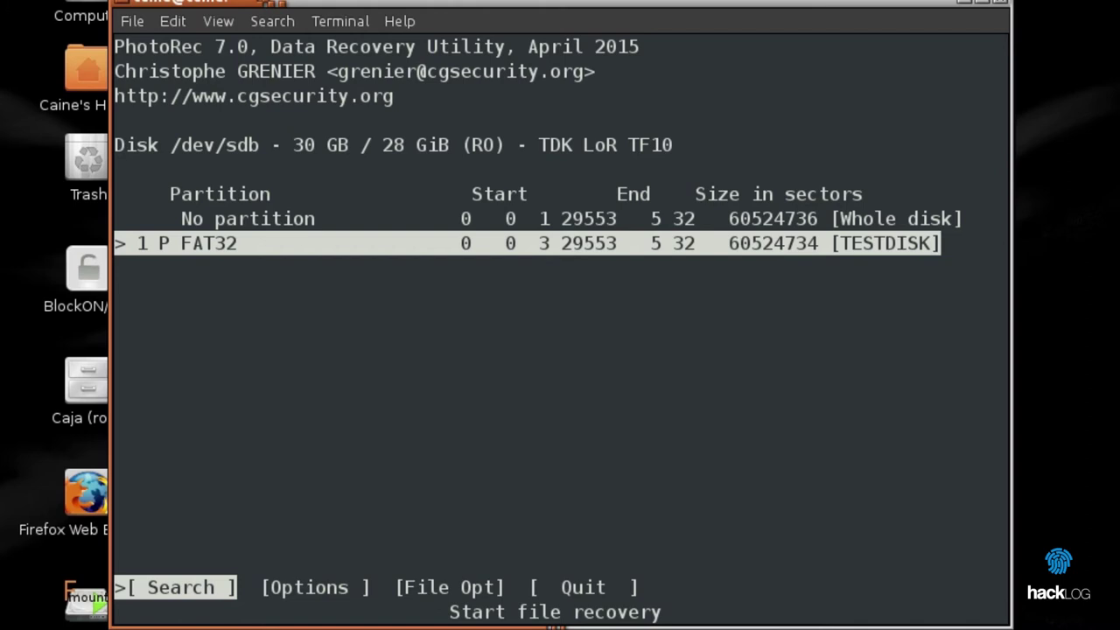
pyautogui.press('Right')
pyautogui.press('Return')
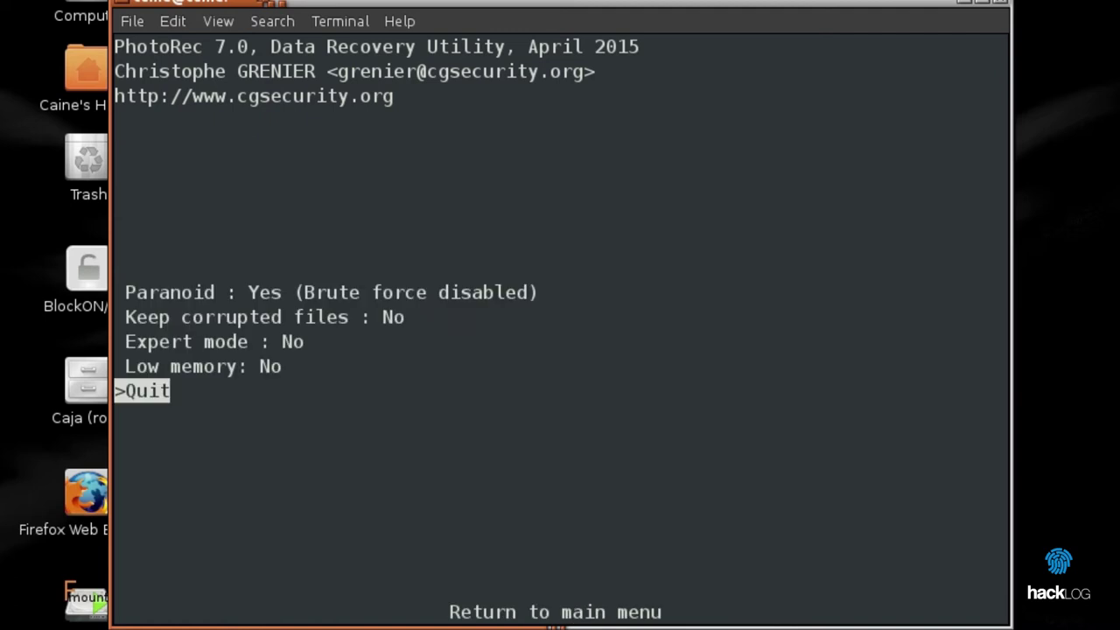
pyautogui.press('Up')
pyautogui.press('Up')
pyautogui.press('Up')
pyautogui.press('Up')
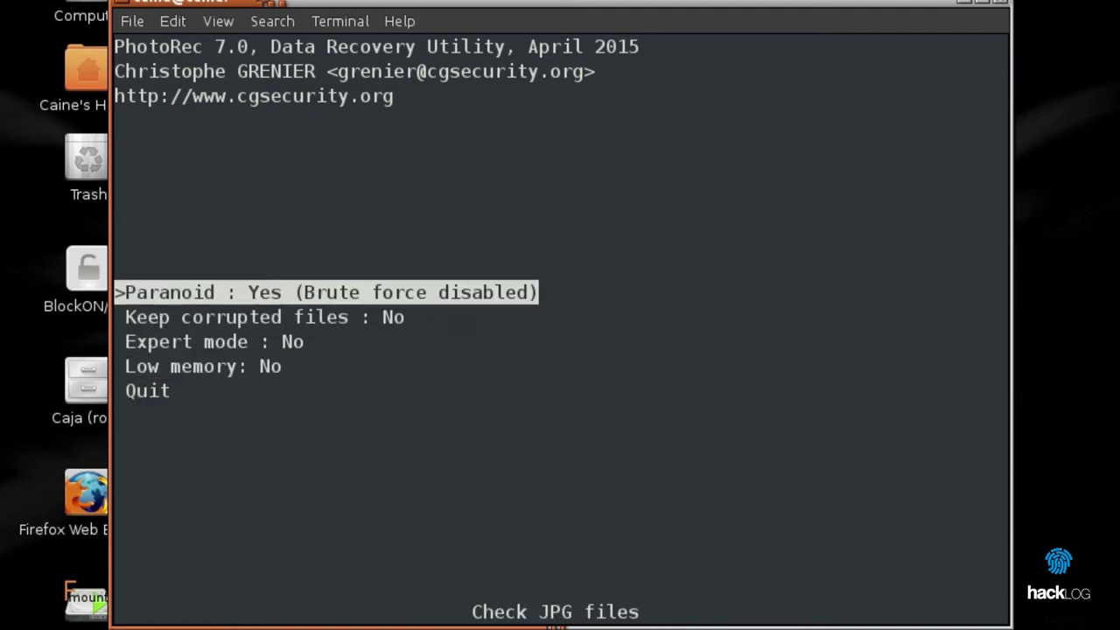
pyautogui.press('Down')
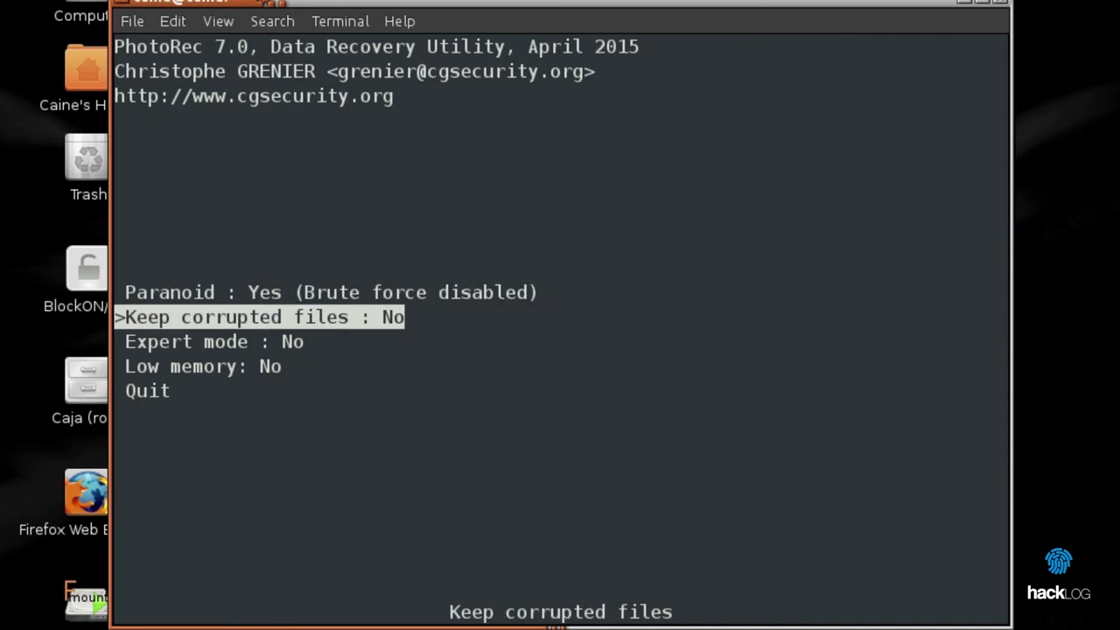
pyautogui.press('Down')
pyautogui.press('Down')
pyautogui.press('Down')
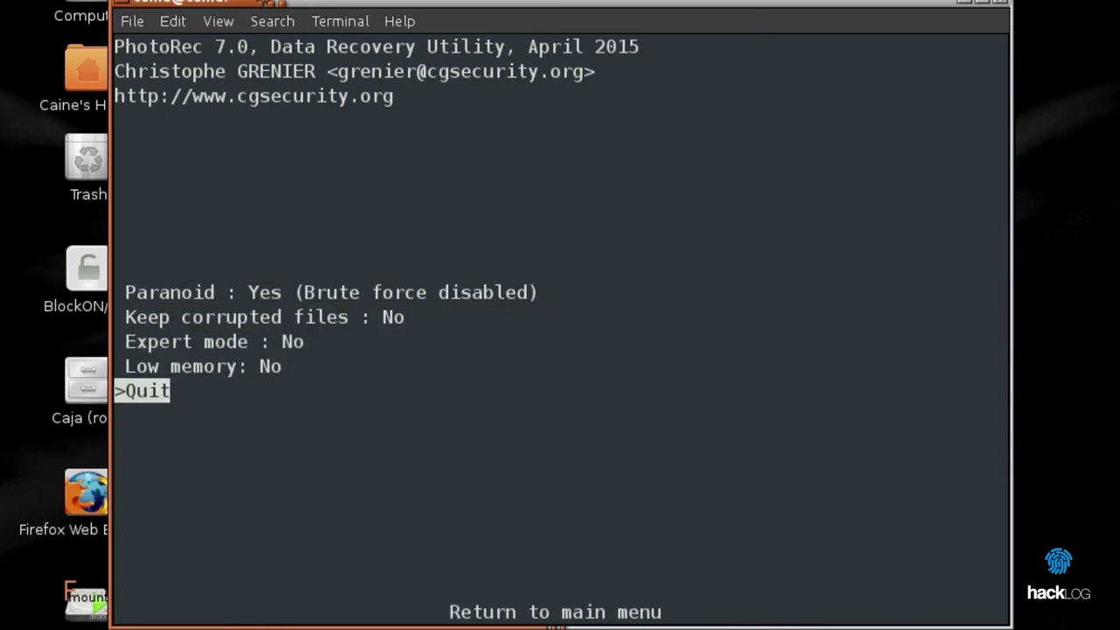
pyautogui.press('Return')
# Review the File Opt file-type list unchanged and return to the Search entry
pyautogui.press('Right')
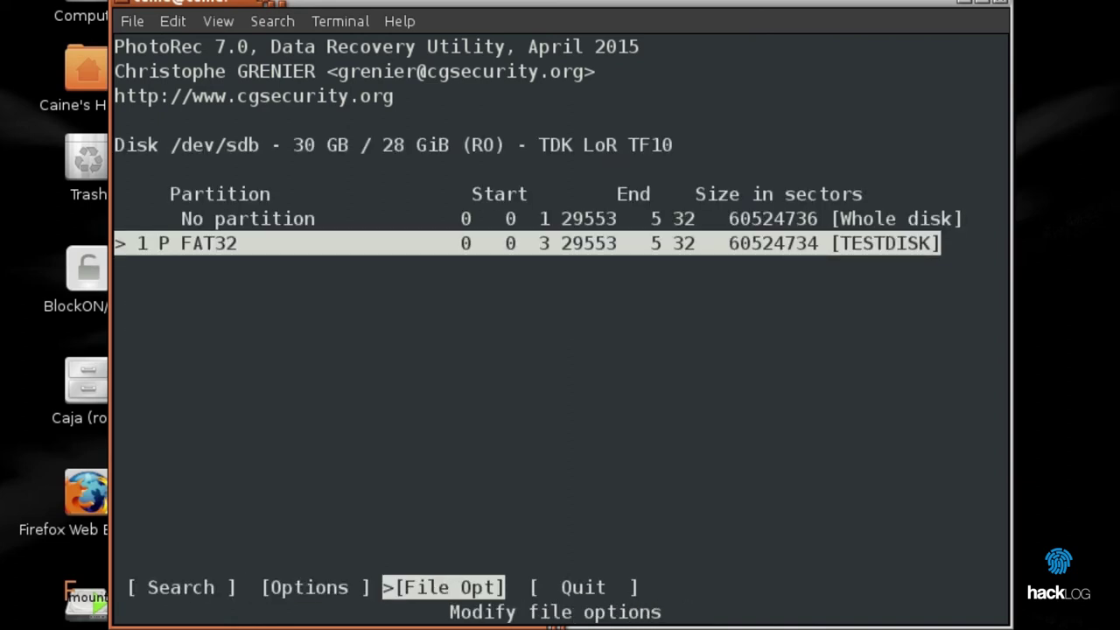
pyautogui.press('Return')
pyautogui.press('Down')
pyautogui.press('Down')
pyautogui.press('Down')
pyautogui.press('Down')
pyautogui.press('Down')
pyautogui.press('Down')
pyautogui.press('Down')
pyautogui.press('Down')
pyautogui.press('Down')
pyautogui.press('Down')
pyautogui.press('Down')
pyautogui.press('Down')
pyautogui.press('Down')
pyautogui.press('Down')
pyautogui.press('Down')
pyautogui.press('Down')
pyautogui.press('Down')
pyautogui.press('Down')
pyautogui.press('Down')
pyautogui.press('Down')
pyautogui.press('Down')
pyautogui.press('Down')
pyautogui.press('Down')
pyautogui.press('Down')
pyautogui.press('Down')
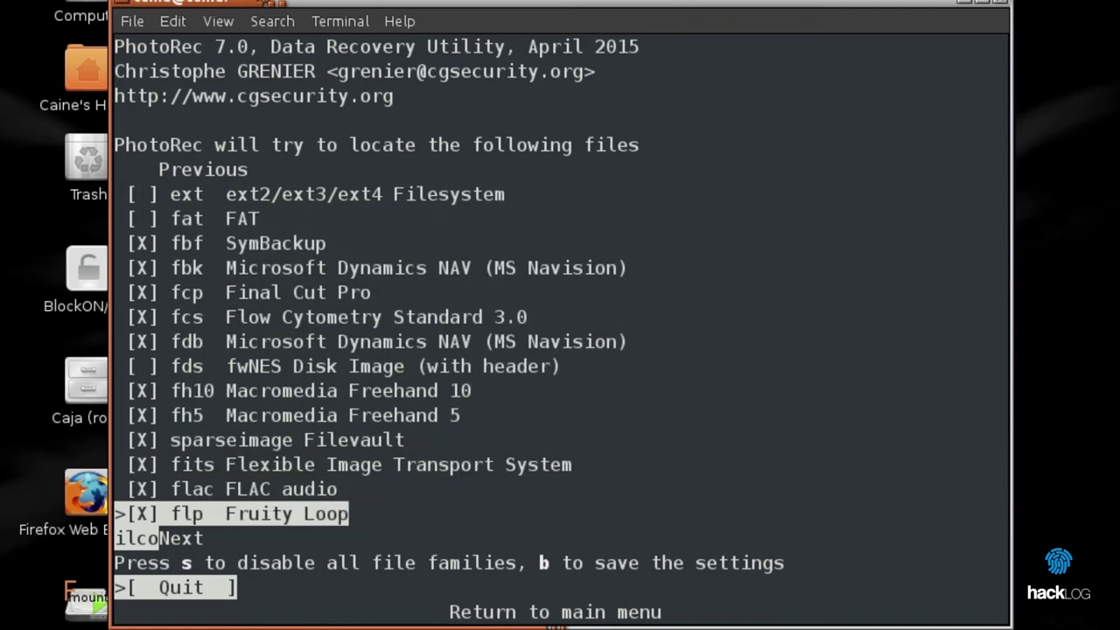
pyautogui.press('Return')
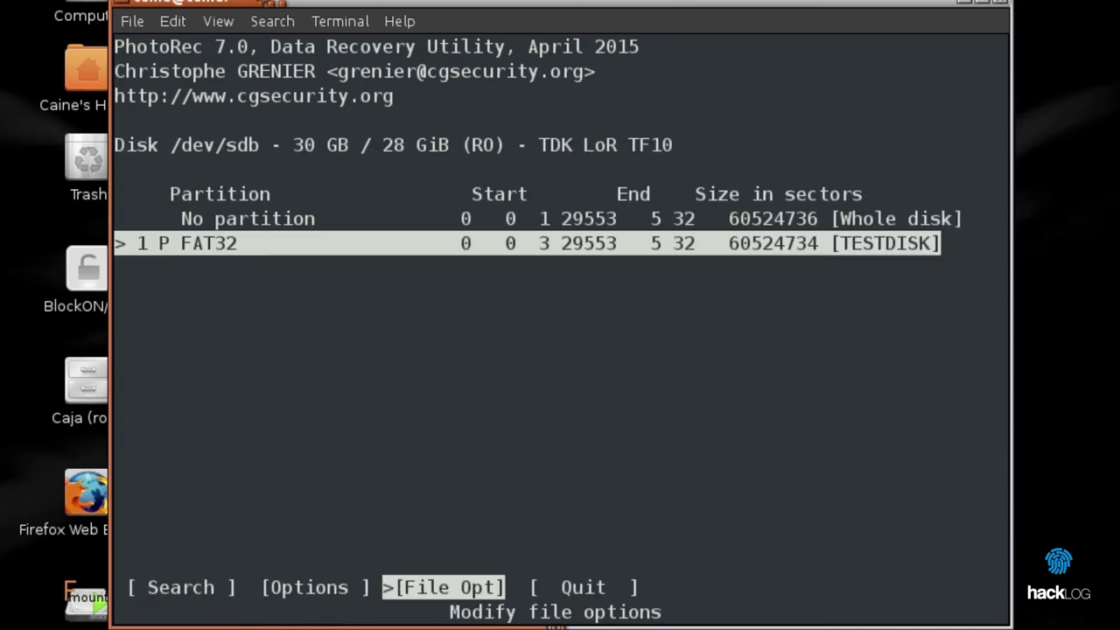
pyautogui.press('Left')
pyautogui.press('Left')
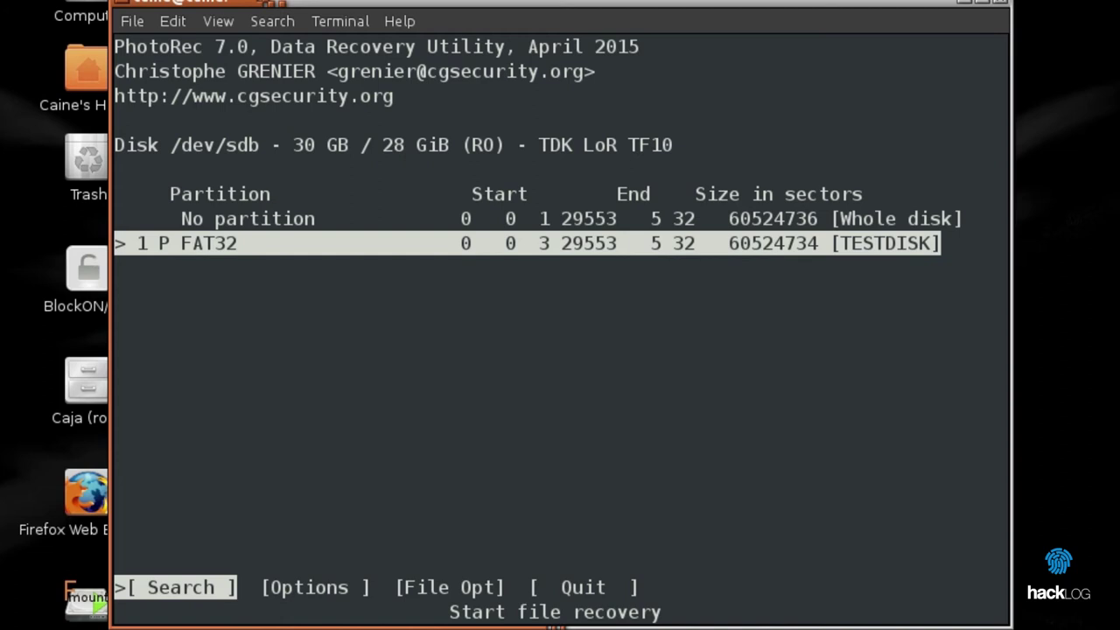
# Start recovery on the FAT32 partition and accept the FAT/NTFS filesystem type
pyautogui.press('Return')
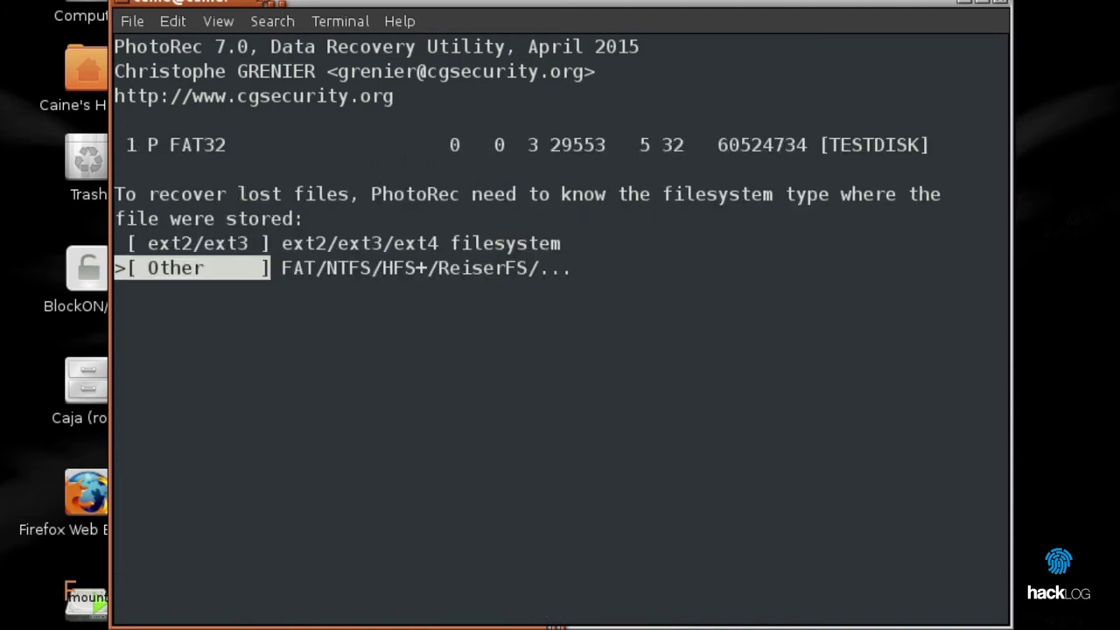
pyautogui.press('Return')
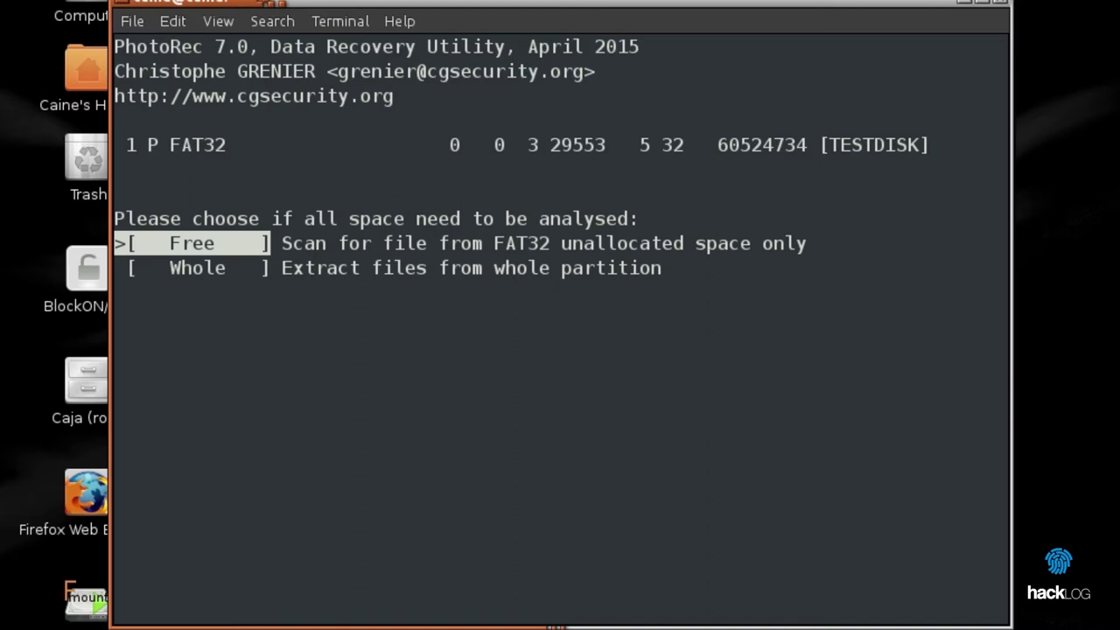
# Scan only free space, recovering into the Documents folder as destination
pyautogui.press('Return')
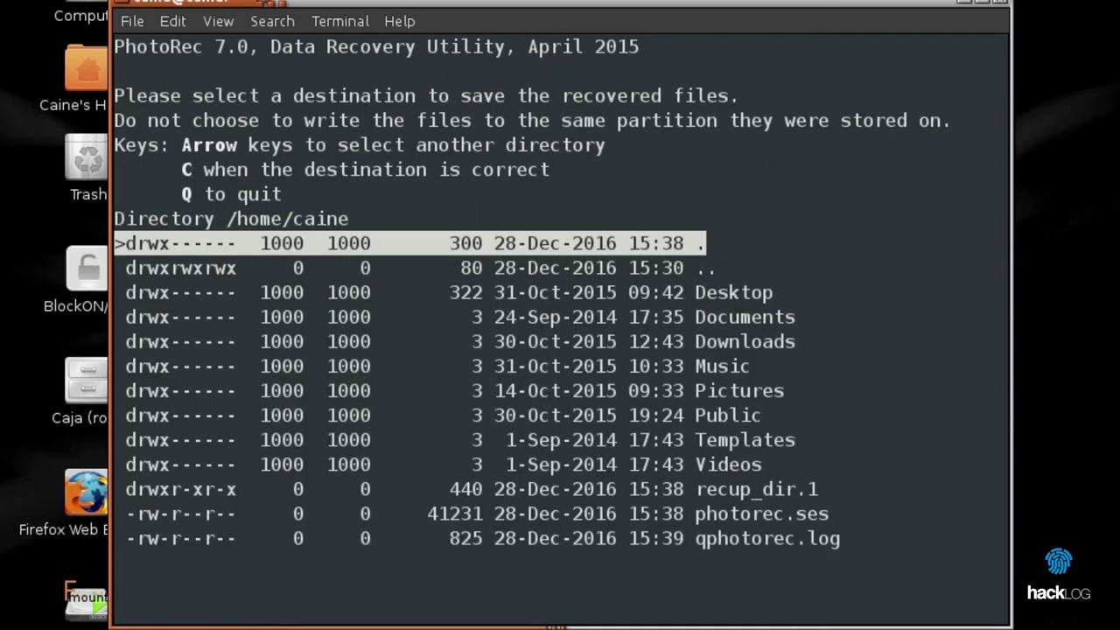
pyautogui.press('Down')
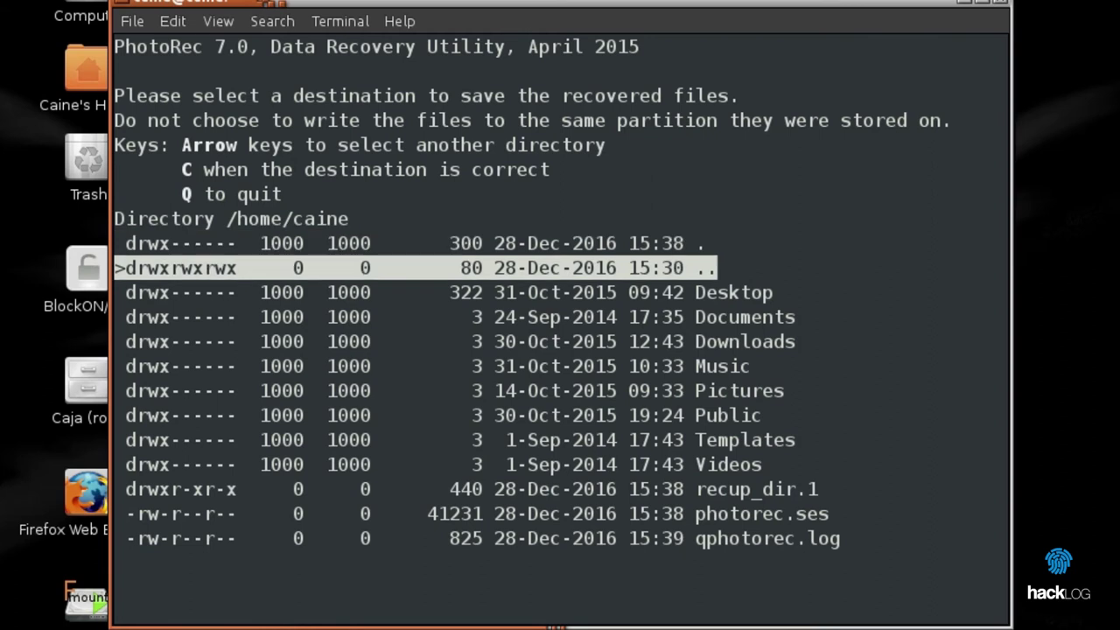
pyautogui.press('Down')
pyautogui.press('Down')
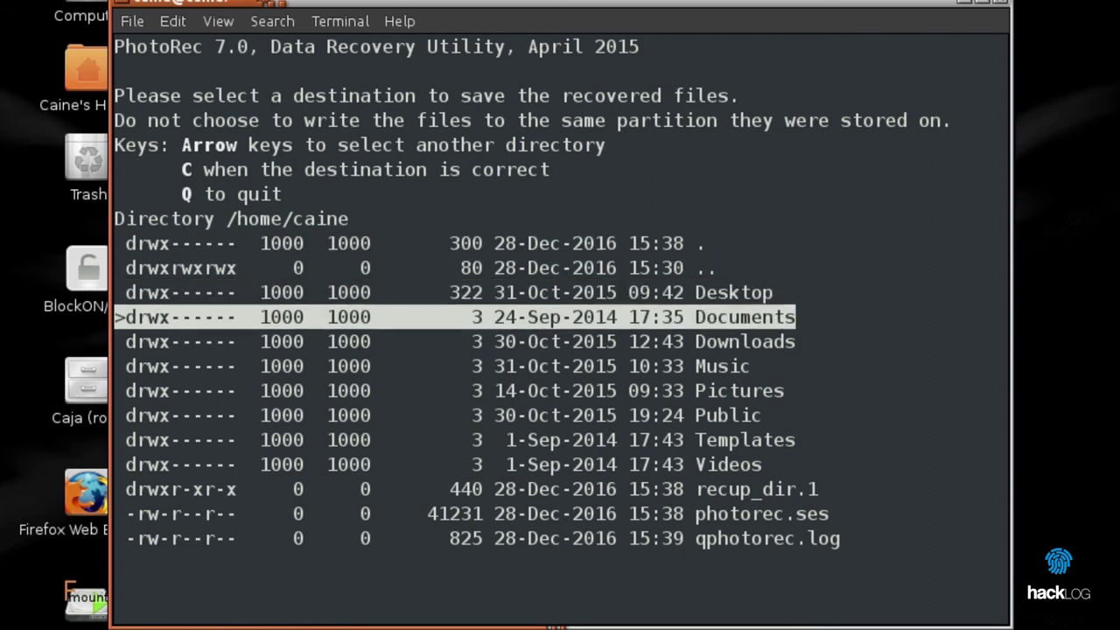
pyautogui.press('Return')
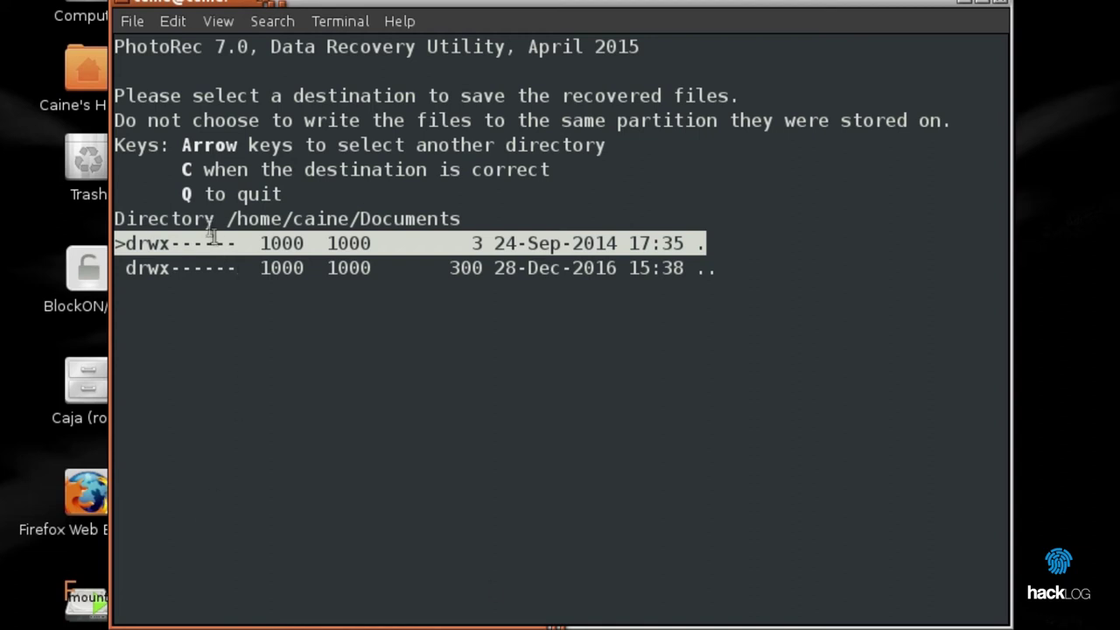
pyautogui.moveTo(181, 169); pyautogui.dragTo(557, 173)
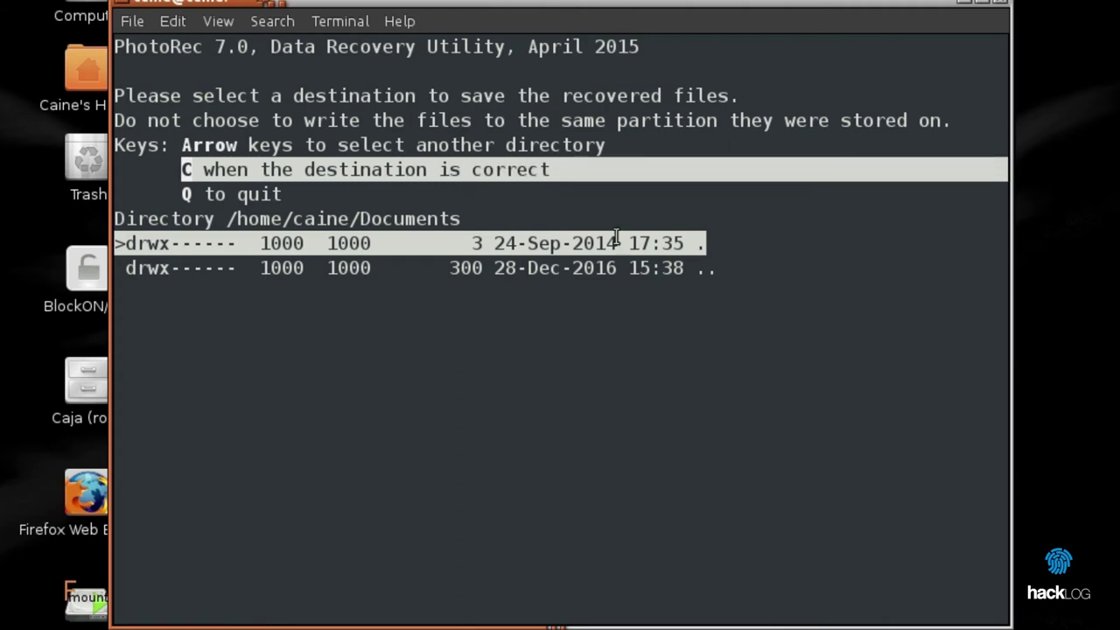
pyautogui.press('c')
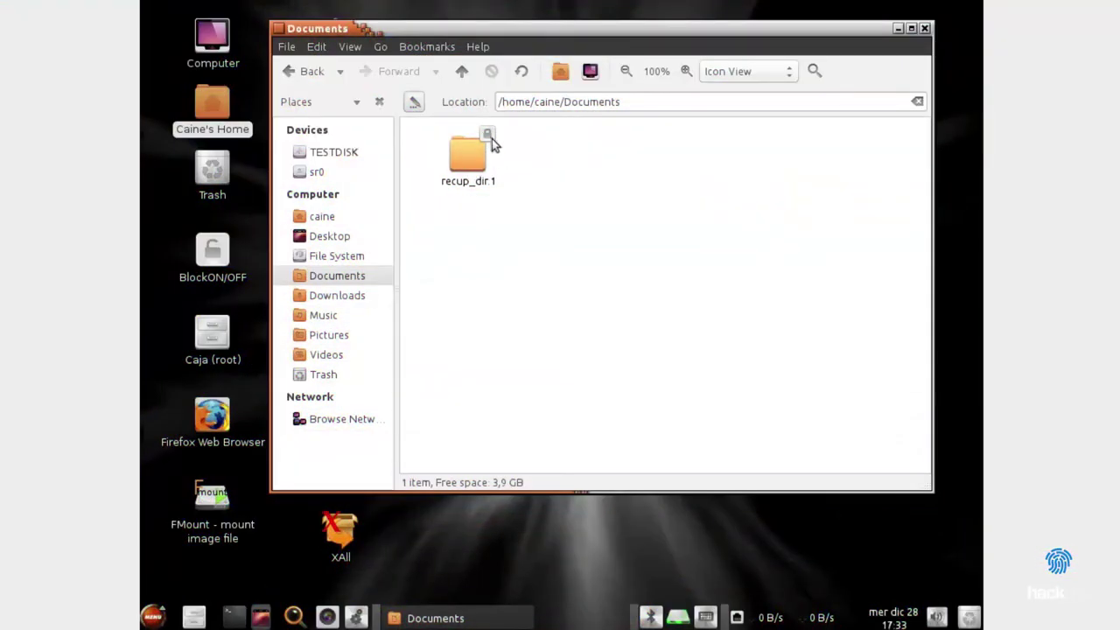
# Open recup_dir.1 in Documents and scroll through the recovered txt and jpg files
pyautogui.doubleClick(468, 166)
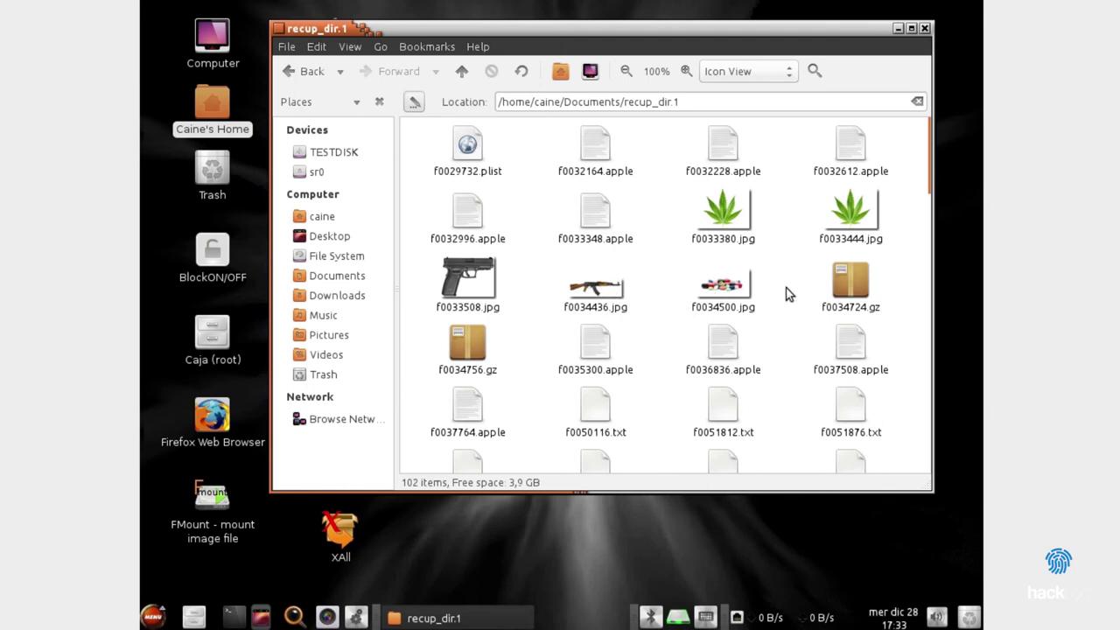
pyautogui.scroll(-5, 787, 296)
pyautogui.scroll(-5, 787, 296)
pyautogui.scroll(2, 787, 298)
pyautogui.scroll(10, 787, 302)
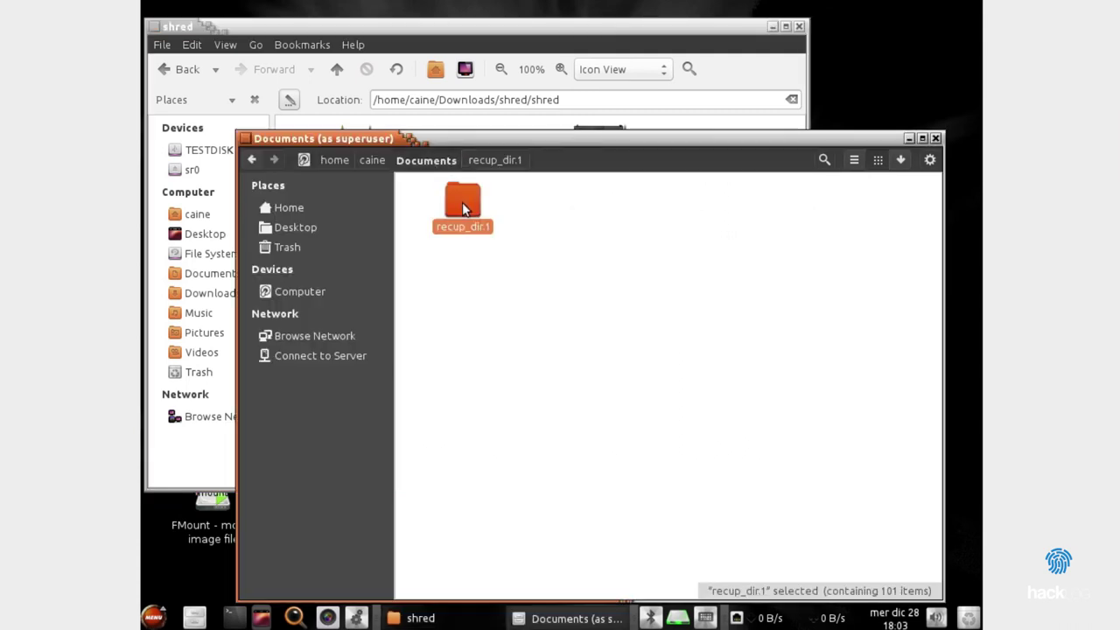
# View the recup_dir.1 folder properties, then open f0050116.txt in Geany
pyautogui.rightClick(462, 202)
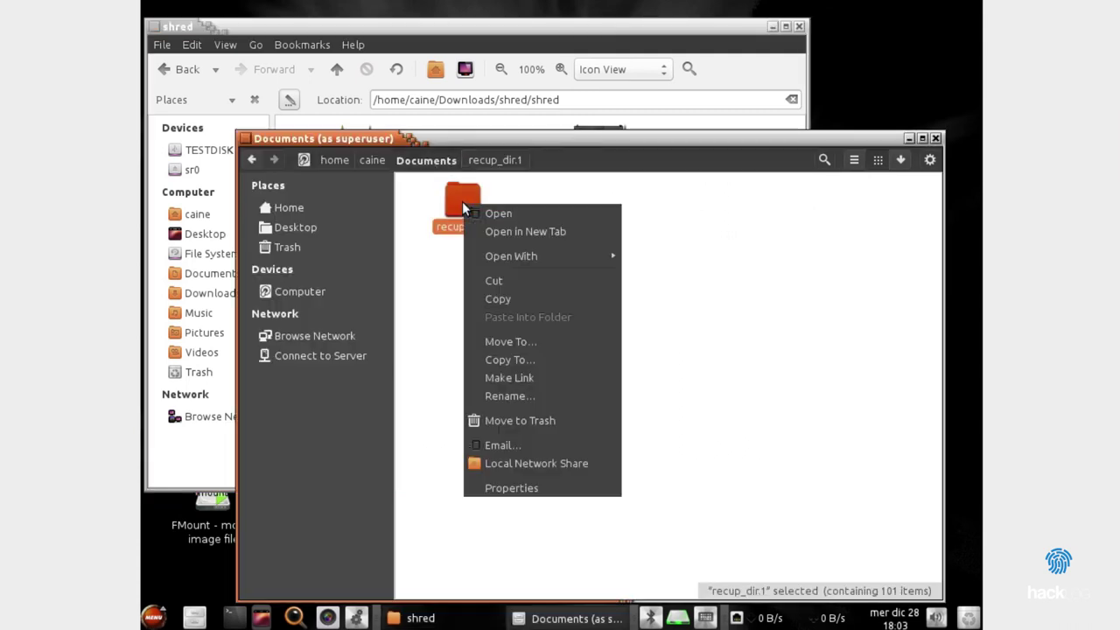
pyautogui.click(512, 488)
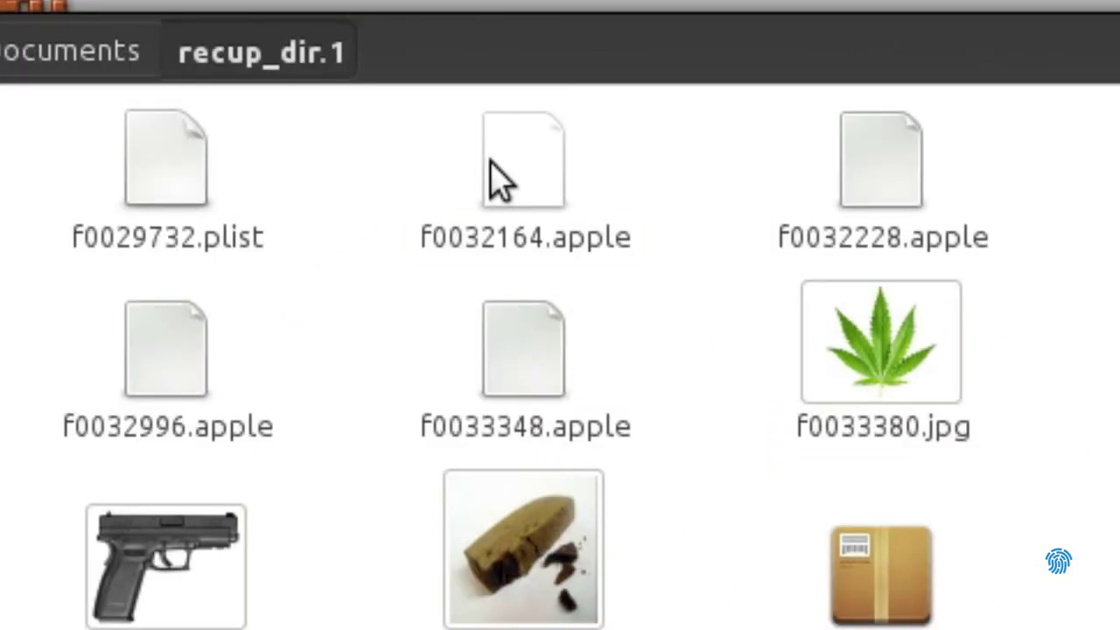
pyautogui.click(492, 163)
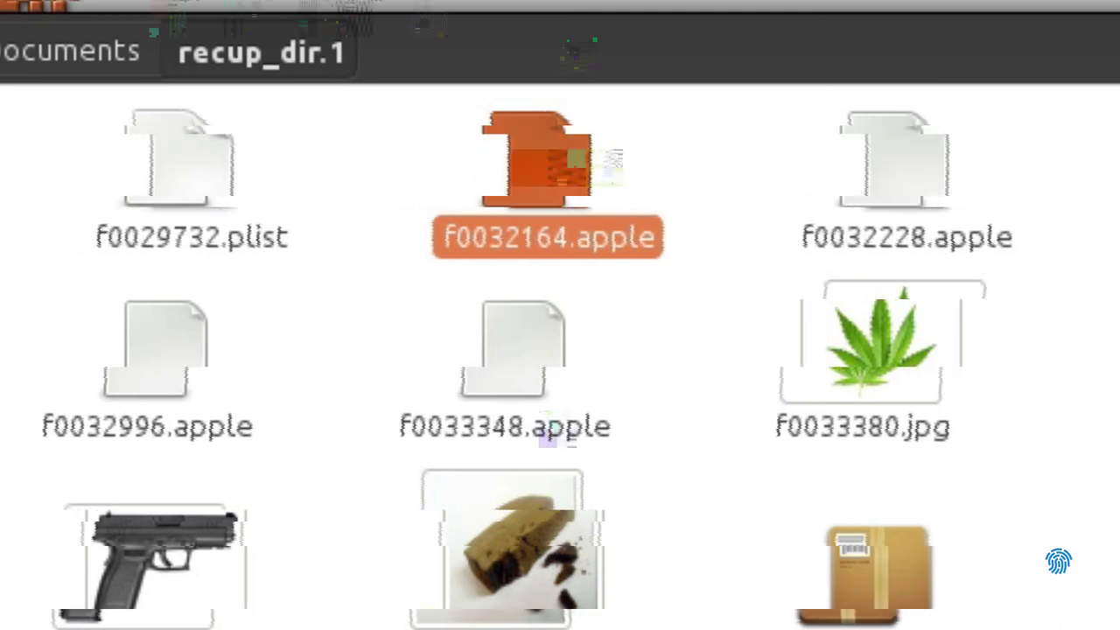
pyautogui.click(450, 542)
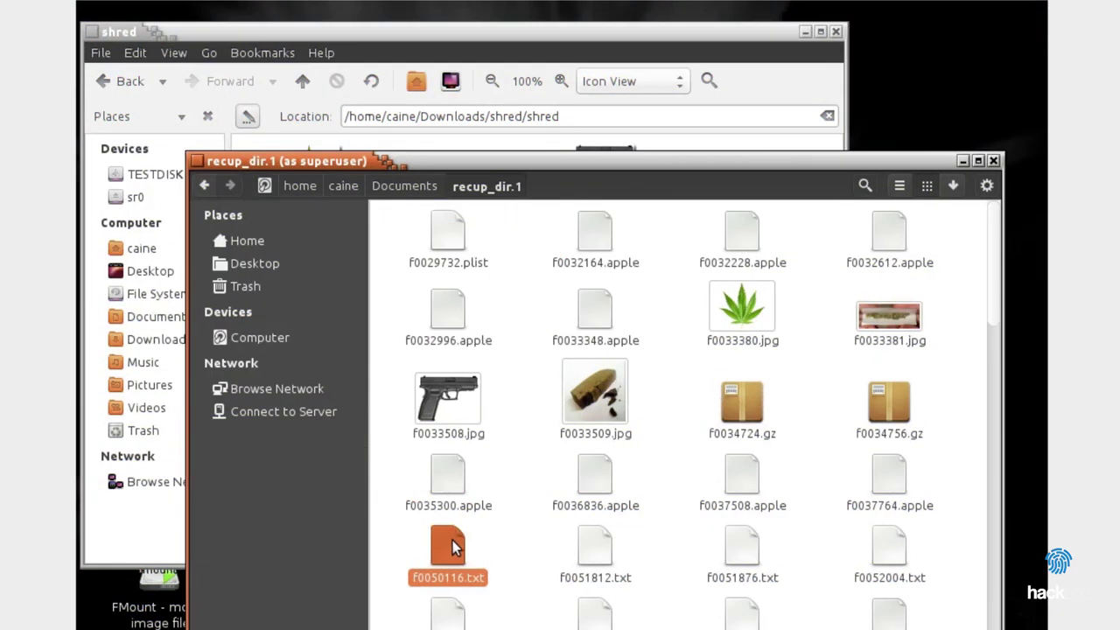
pyautogui.doubleClick(452, 542)
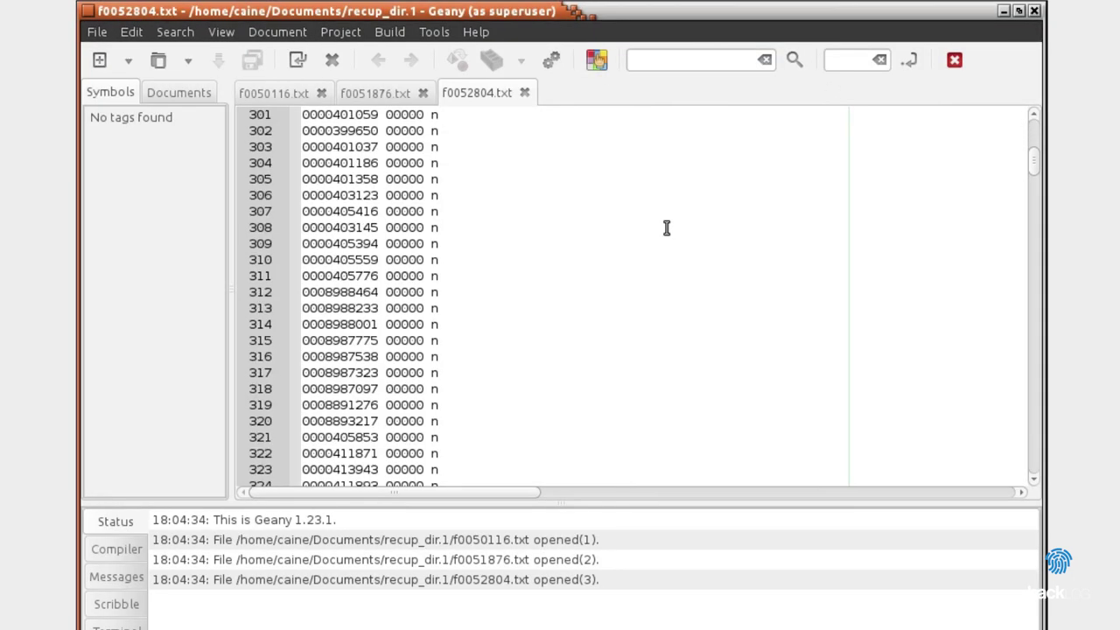
# Scroll through the recovered f0610116.txt contents in Geany, then close the editor
pyautogui.scroll(-15, 663, 236)
pyautogui.scroll(-15, 663, 235)
pyautogui.scroll(-15, 663, 235)
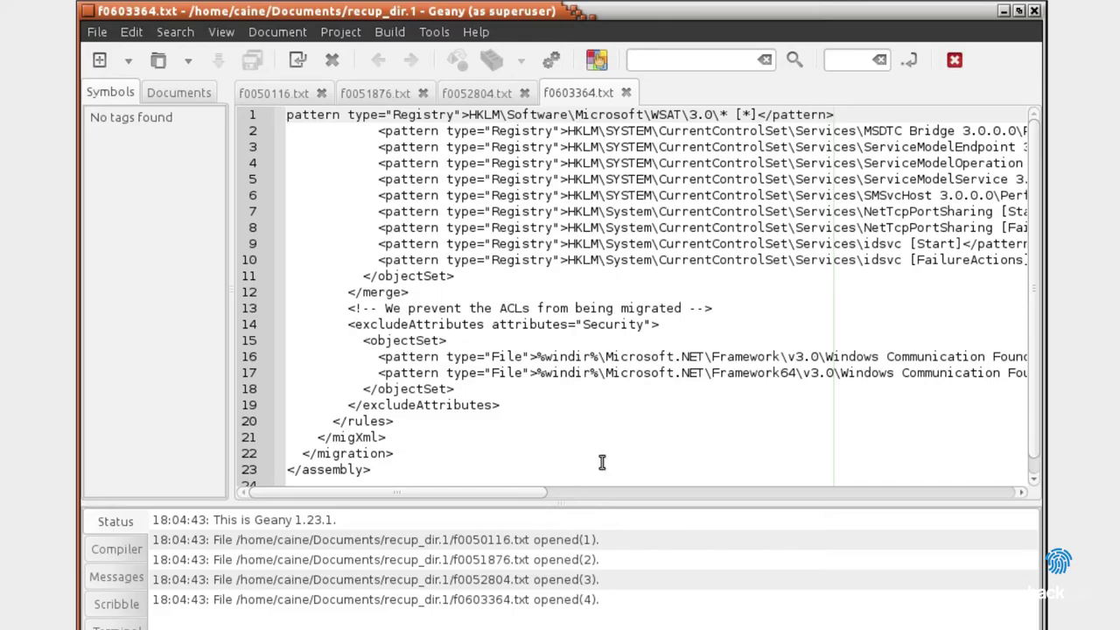
pyautogui.moveTo(507, 493); pyautogui.dragTo(598, 492)
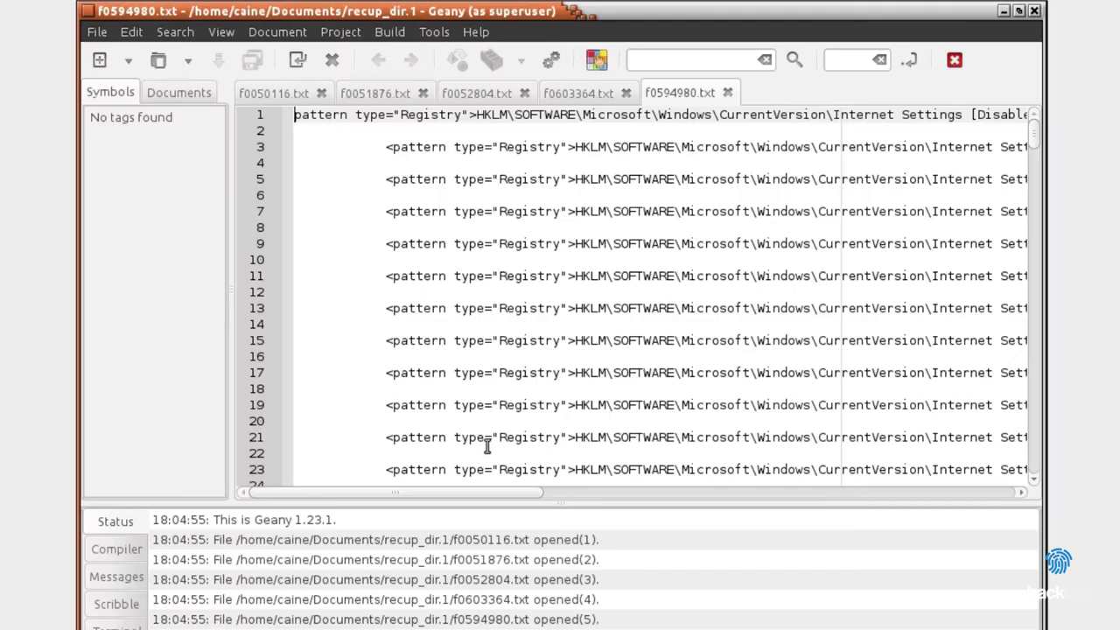
pyautogui.moveTo(436, 492); pyautogui.dragTo(538, 491)
pyautogui.moveTo(1033, 138); pyautogui.dragTo(1019, 291)
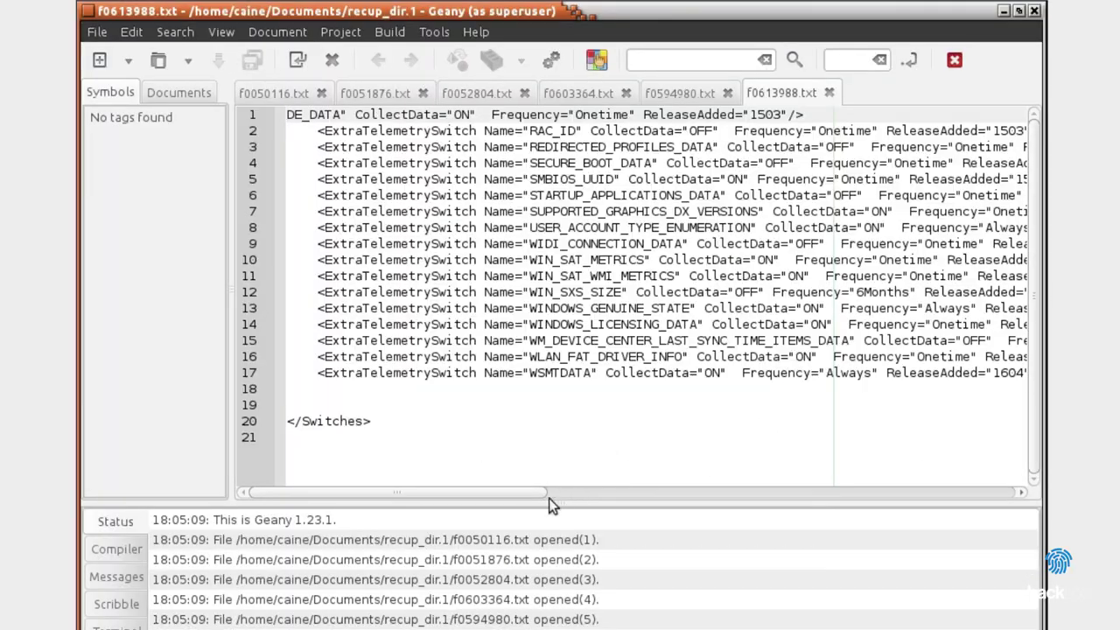
pyautogui.moveTo(521, 493)
pyautogui.mouseDown()
pyautogui.moveTo(610, 493)
pyautogui.moveTo(516, 494)
pyautogui.mouseUp()
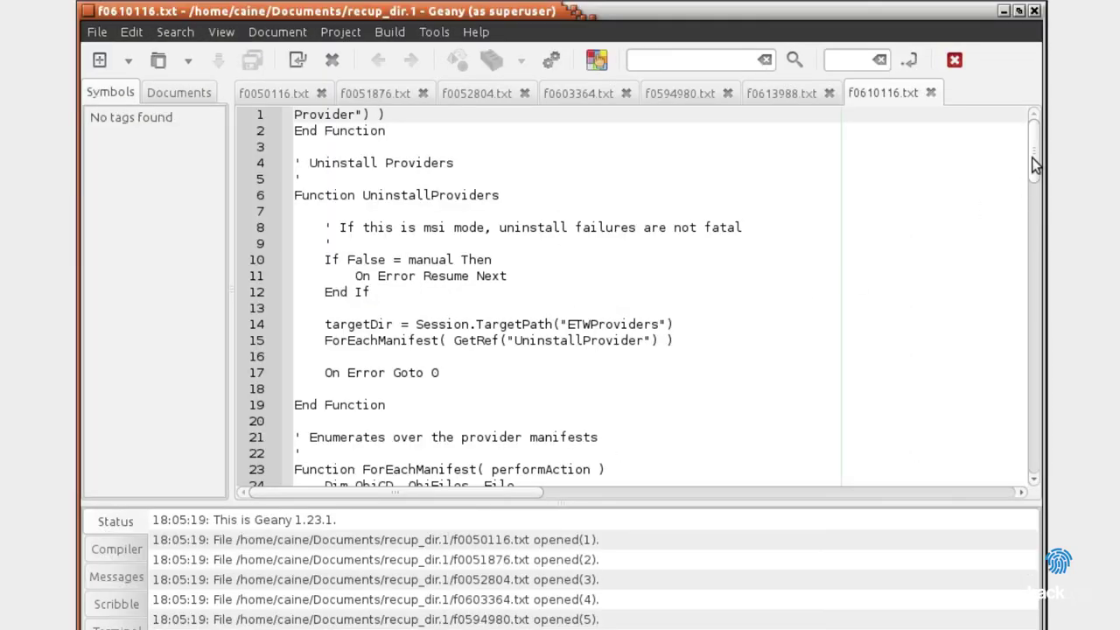
pyautogui.moveTo(1033, 148); pyautogui.dragTo(1015, 477)
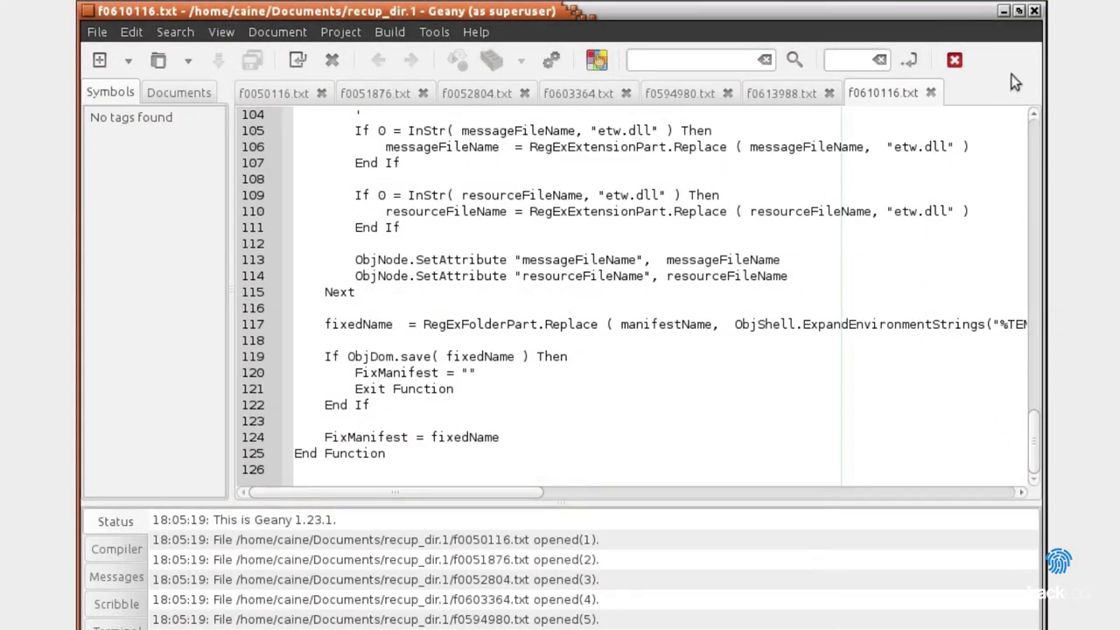
pyautogui.click(1034, 10)
# Open recovered text files f0607972.txt, f0590148.txt and f0580772.txt in turn
pyautogui.doubleClick(457, 374)
pyautogui.click(1034, 10)
pyautogui.scroll(10, 462, 400)
pyautogui.doubleClick(458, 399)
pyautogui.click(1034, 10)
pyautogui.scroll(3, 511, 312)
pyautogui.doubleClick(592, 308)
pyautogui.click(1024, 13)
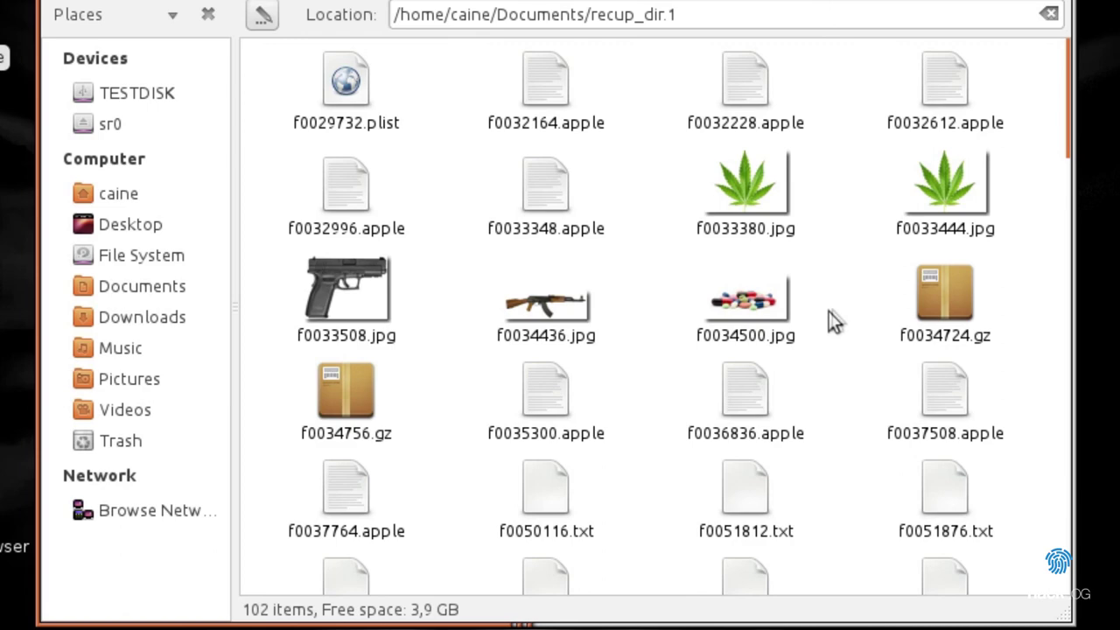
pyautogui.scroll(-5, 843, 304)
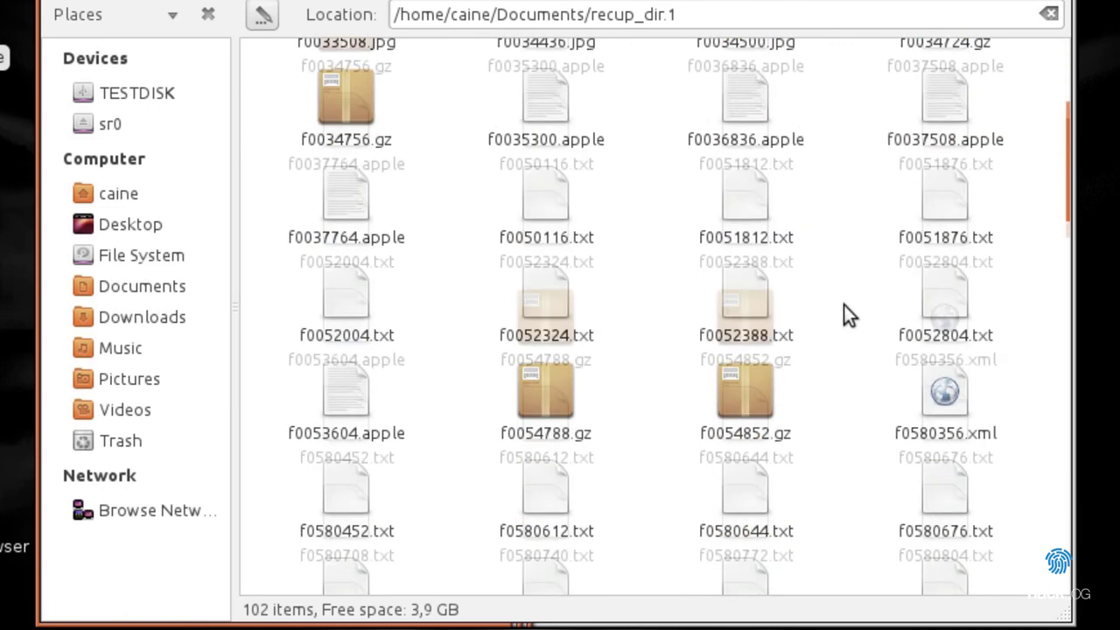
pyautogui.scroll(-3, 843, 305)
pyautogui.scroll(-3, 843, 305)
pyautogui.scroll(-4, 843, 307)
pyautogui.scroll(-3, 843, 306)
pyautogui.scroll(-4, 843, 306)
pyautogui.scroll(-2, 843, 306)
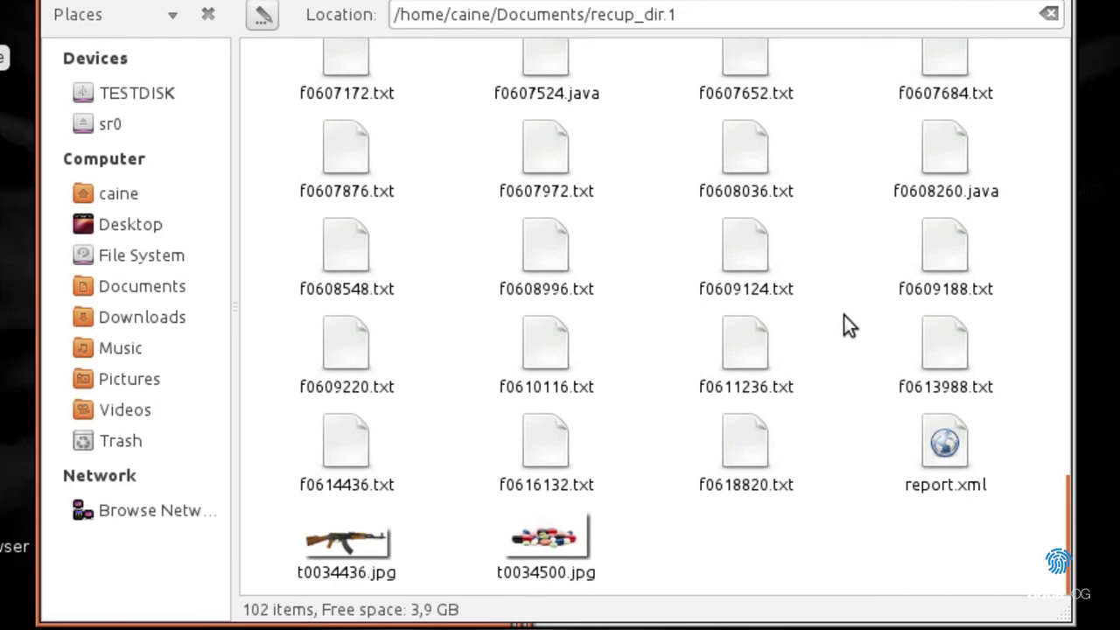
pyautogui.scroll(2, 843, 314)
pyautogui.scroll(3, 842, 318)
pyautogui.scroll(4, 843, 318)
pyautogui.scroll(3, 842, 321)
pyautogui.scroll(5, 842, 320)
pyautogui.scroll(2, 842, 320)
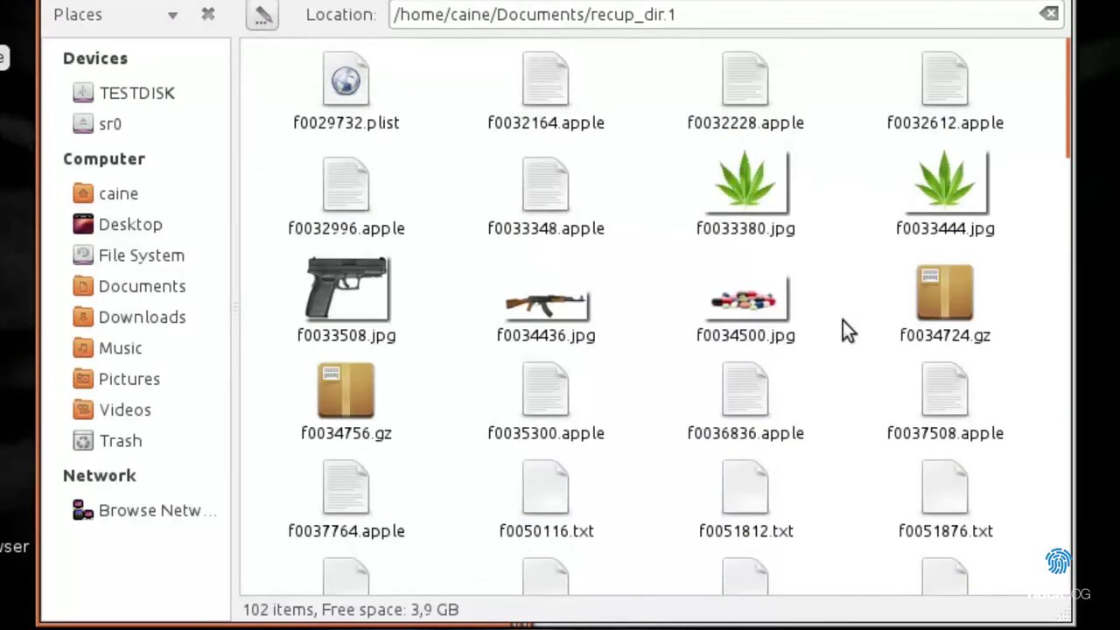